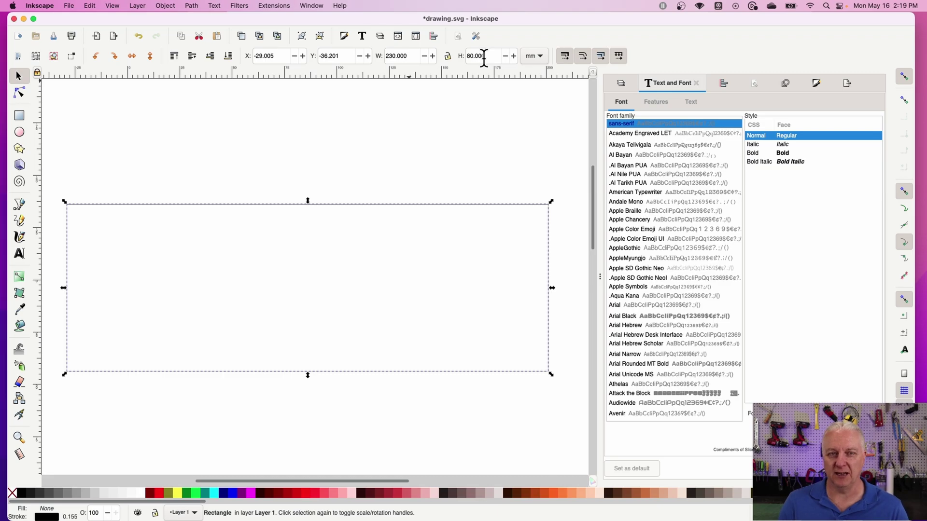
# Step: Draw a narrow rectangle about 194 by 9 mm inside the upper part of the large rectangle
pyautogui.click(259, 157)
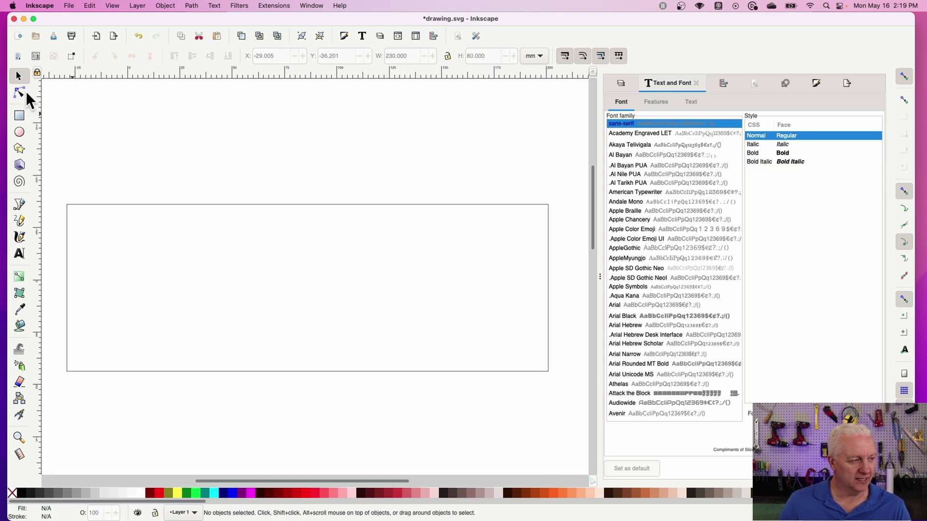
pyautogui.click(20, 116)
pyautogui.moveTo(101, 237); pyautogui.dragTo(507, 256)
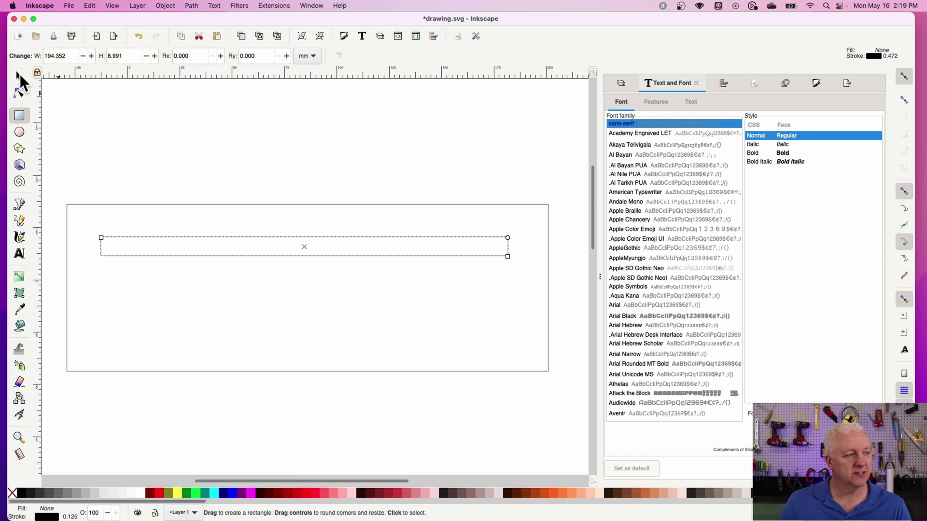
# Step: Set the narrow rectangle's width to 190 mm and its height to 7.5 mm
pyautogui.press('s')
pyautogui.doubleClick(405, 56)
pyautogui.write('190')
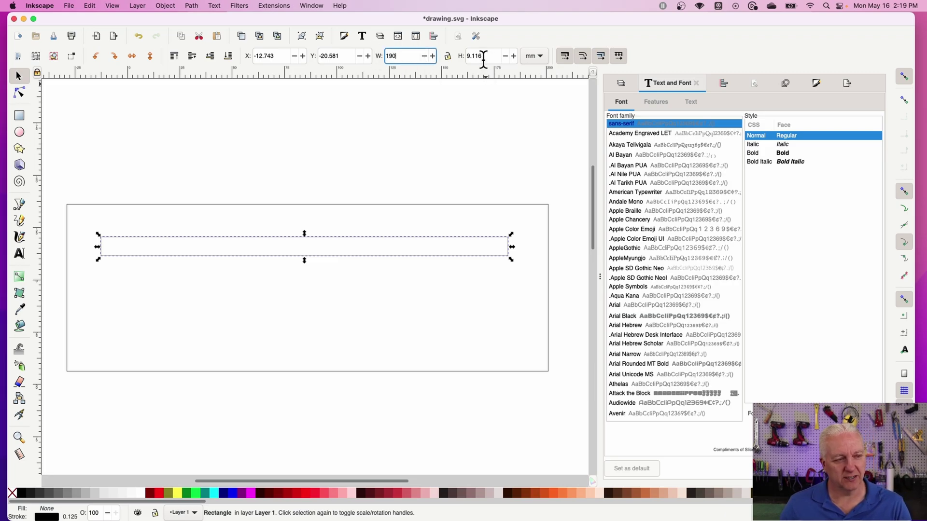
pyautogui.press('Tab')
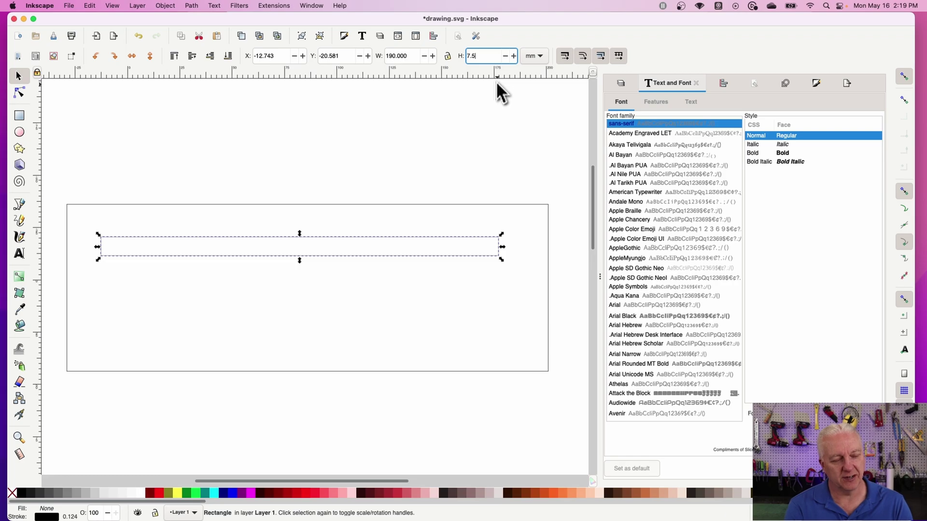
pyautogui.press('Return')
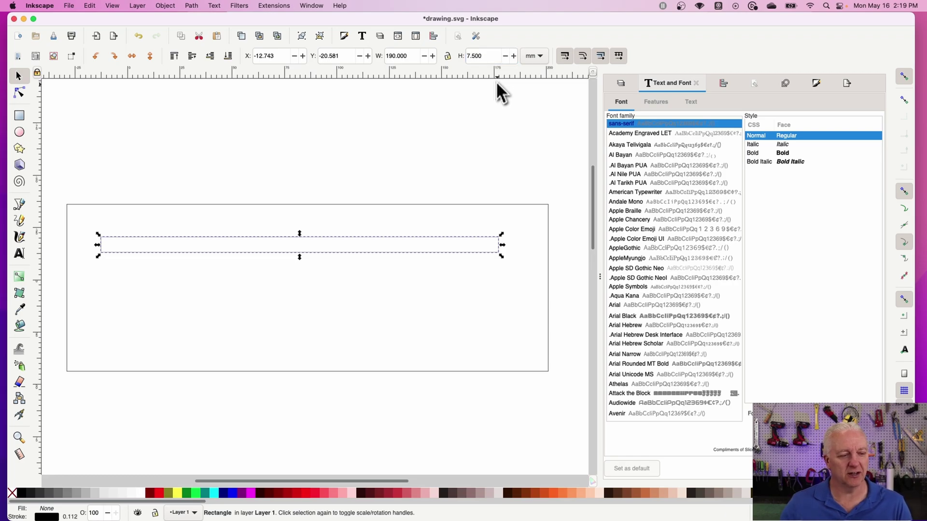
# Step: Centre the narrow rectangle horizontally within the large rectangle, aligning relative to the biggest object
pyautogui.keyDown('shift'); pyautogui.click(445, 204); pyautogui.keyUp('shift')
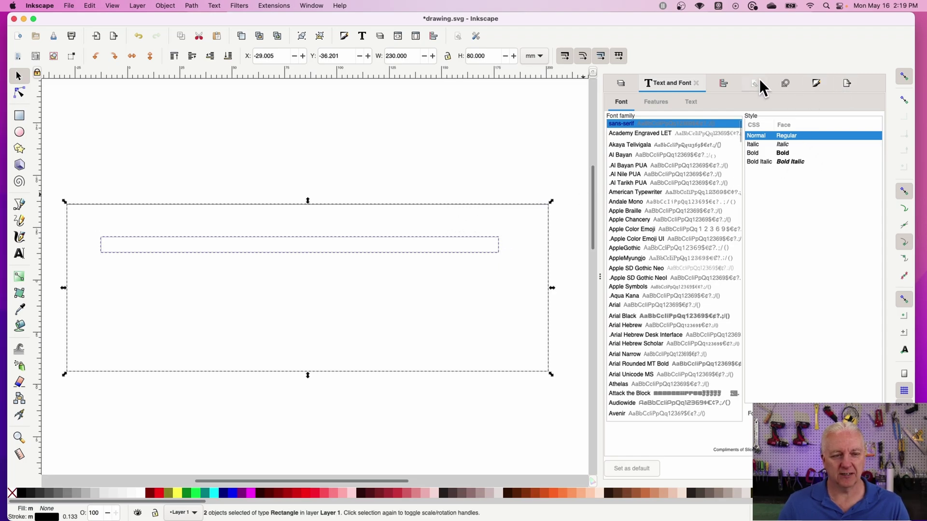
pyautogui.click(722, 83)
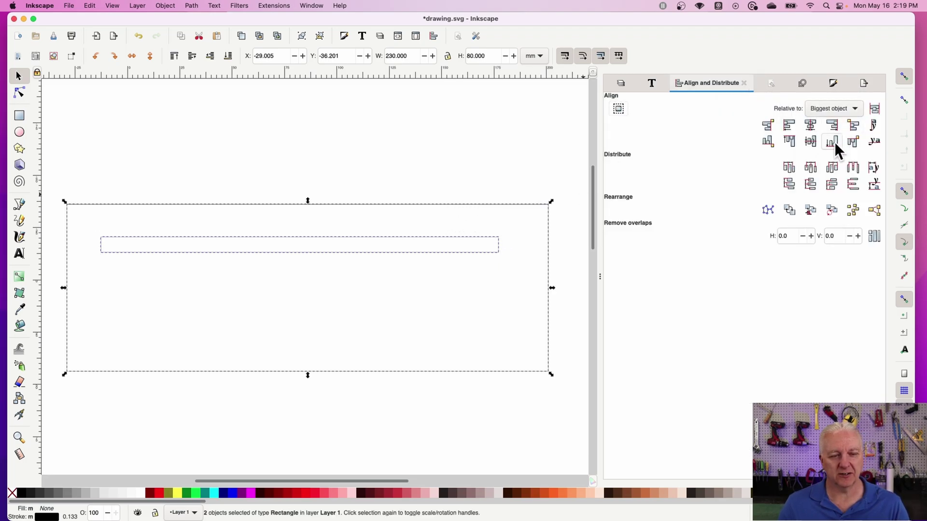
pyautogui.click(811, 125)
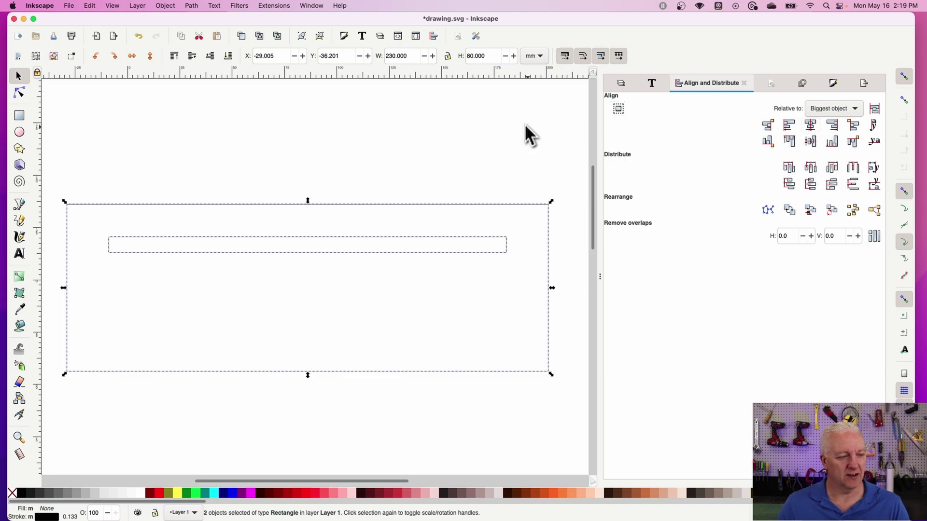
pyautogui.click(487, 157)
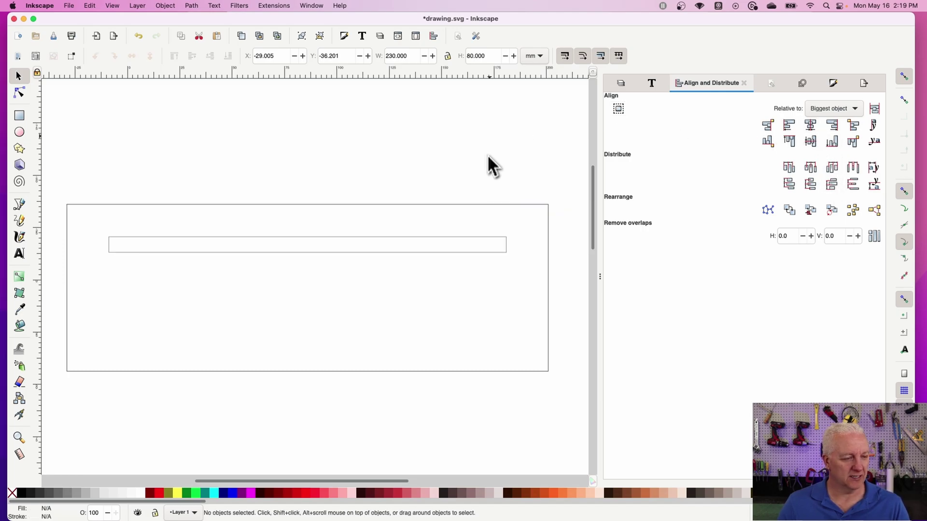
# Step: Add the text "Compliments of SlicedPi Design" near the narrow rectangle
pyautogui.click(436, 236)
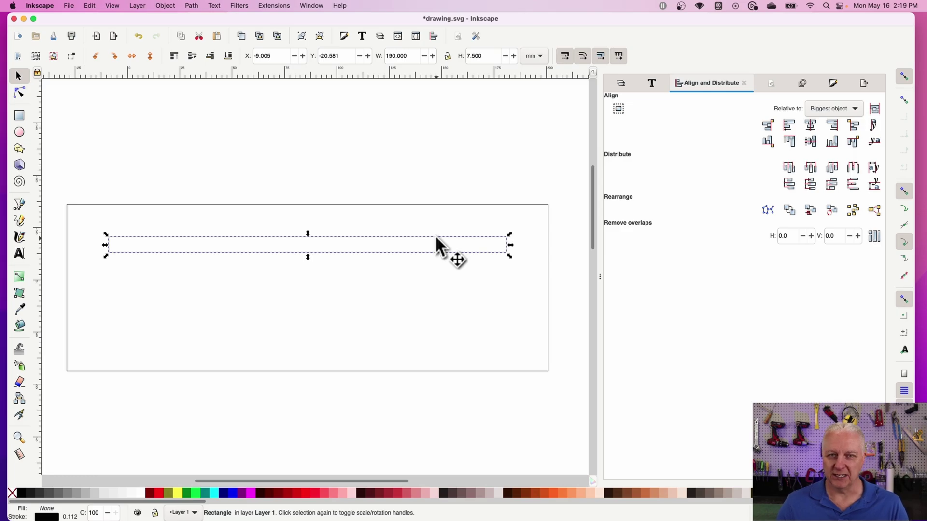
pyautogui.click(24, 254)
pyautogui.click(166, 240)
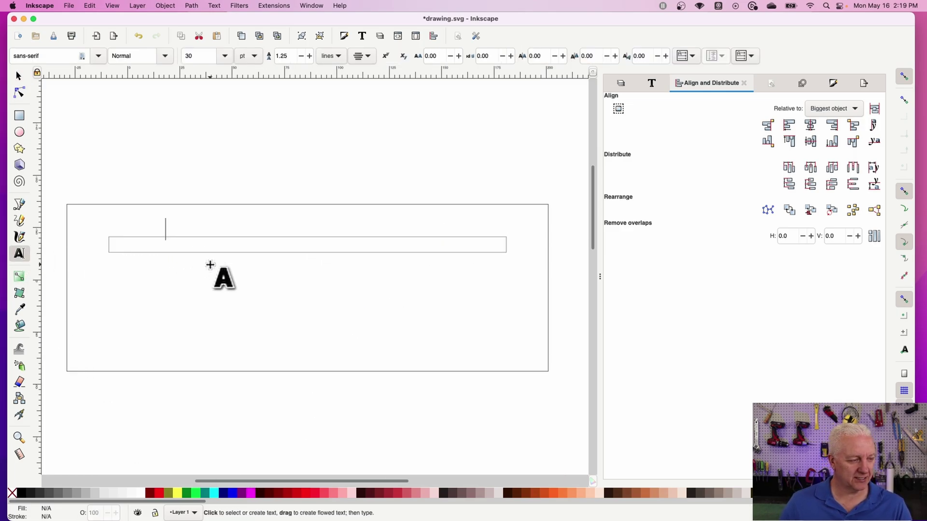
pyautogui.write('Complim')
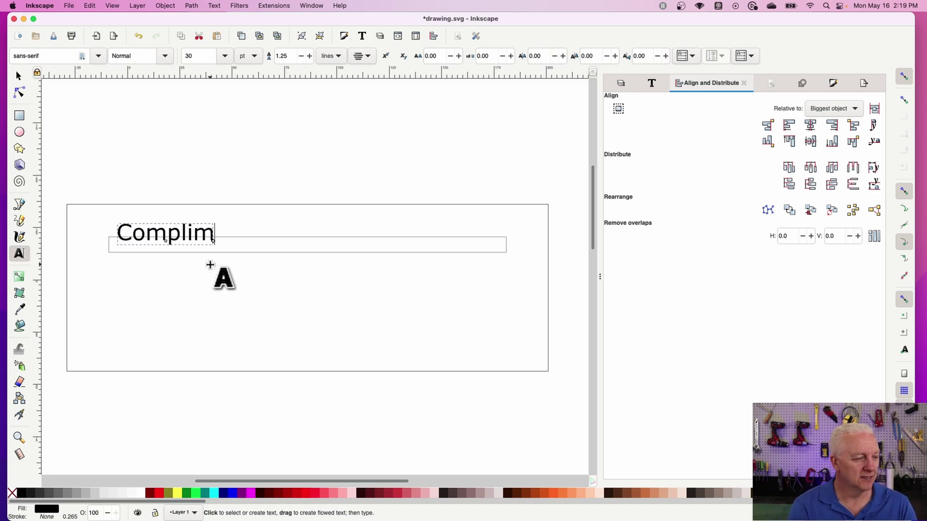
pyautogui.write('ents')
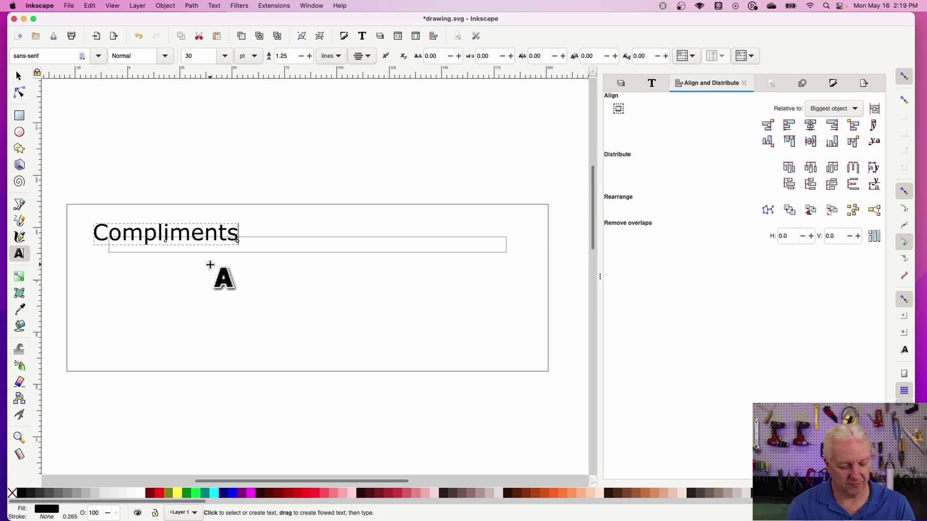
pyautogui.write(' of Slic')
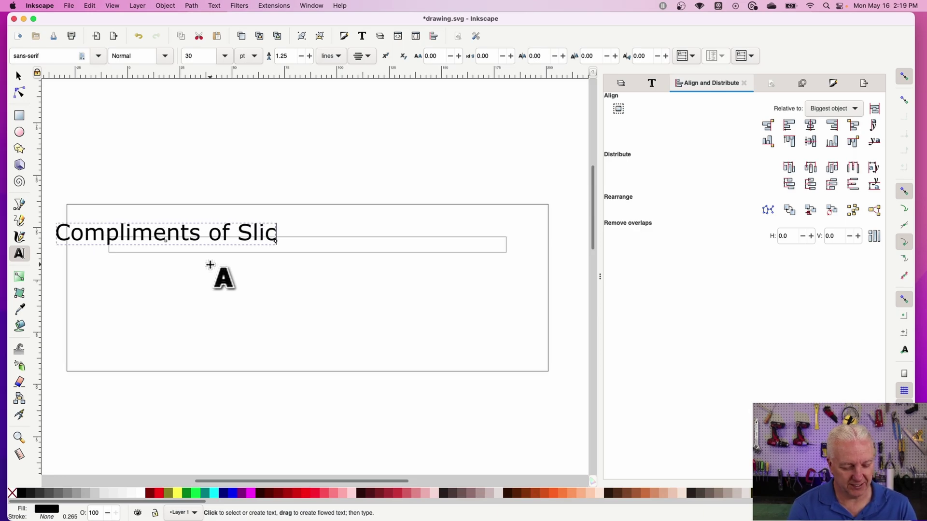
pyautogui.write('edPi D')
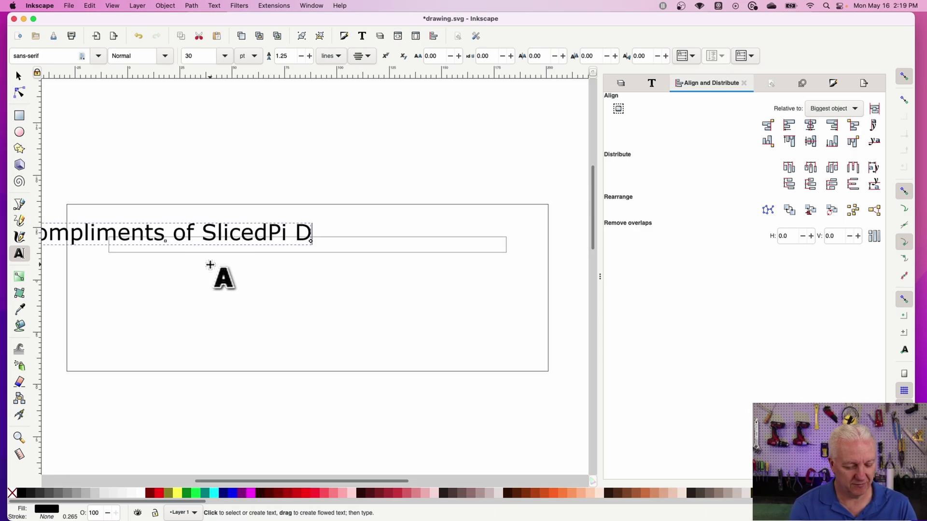
pyautogui.write('esign')
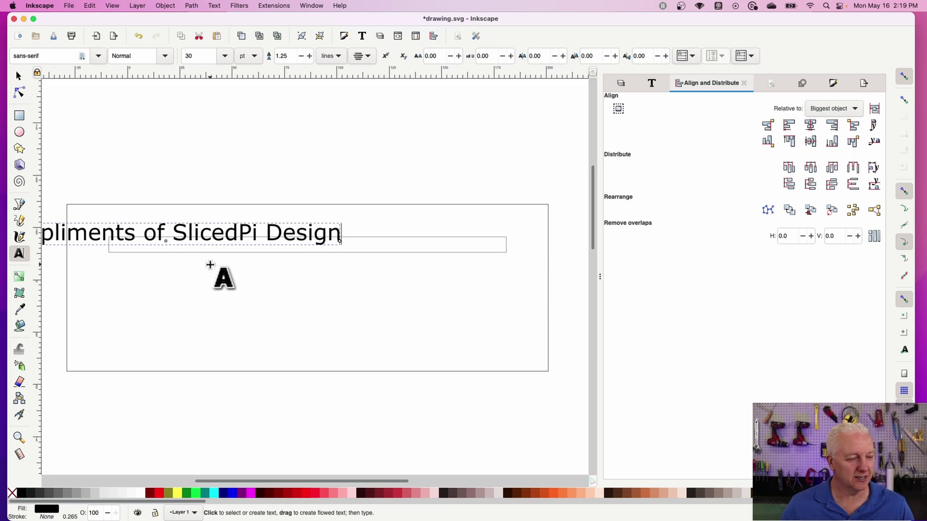
# Step: Move the text onto the narrow rectangle and scale it down proportionally to about 65.6 by 4.1 mm so it fits inside
pyautogui.click(18, 76)
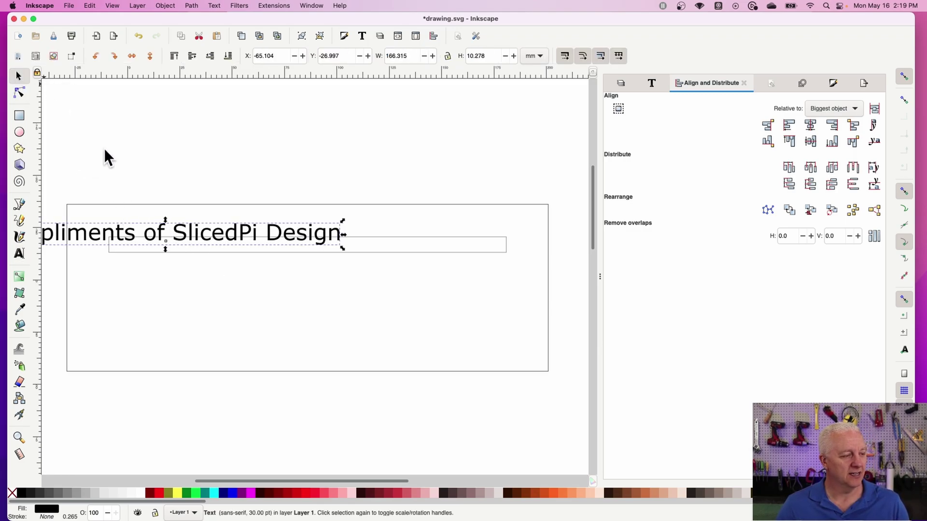
pyautogui.moveTo(289, 237); pyautogui.dragTo(371, 240)
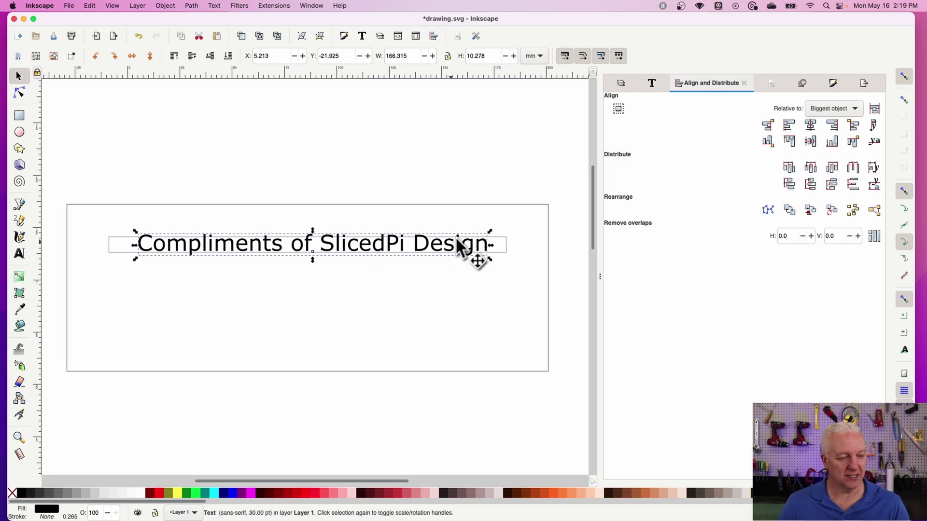
pyautogui.press('ctrl')
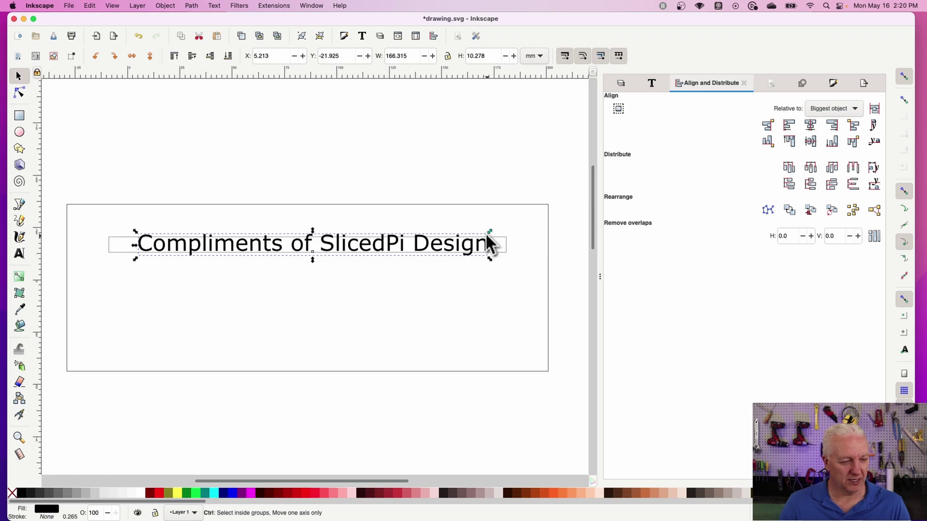
pyautogui.moveTo(488, 231); pyautogui.dragTo(447, 242)
pyautogui.moveTo(259, 251); pyautogui.dragTo(318, 240)
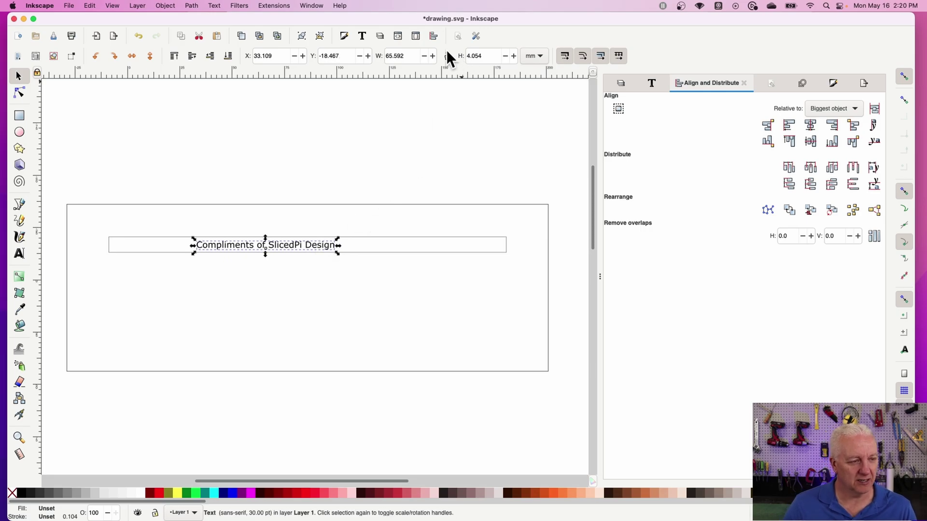
# Step: Lock the text's width-to-height ratio and set its height to 4 mm
pyautogui.click(447, 55)
pyautogui.click(486, 52)
pyautogui.write('4')
pyautogui.press('Return')
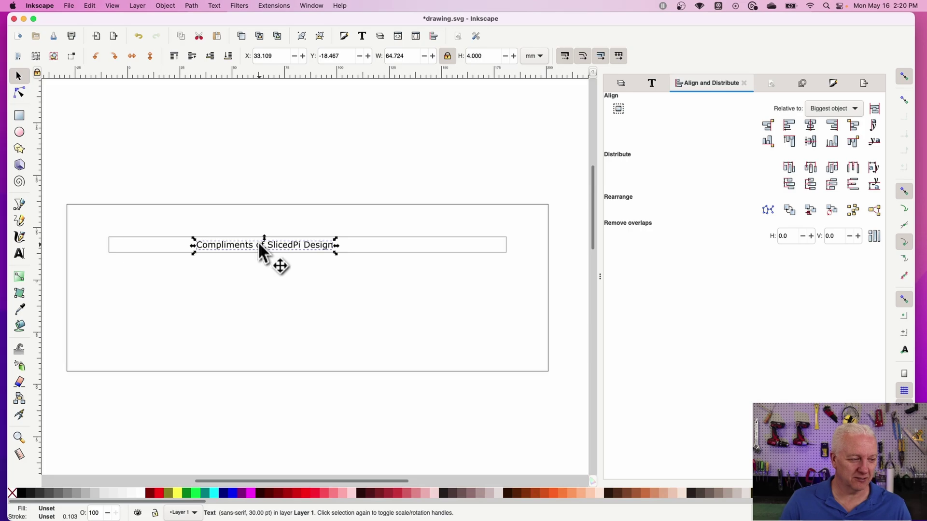
# Step: Shift the text toward the left end of the narrow rectangle and fill it with red
pyautogui.moveTo(258, 243); pyautogui.dragTo(226, 244)
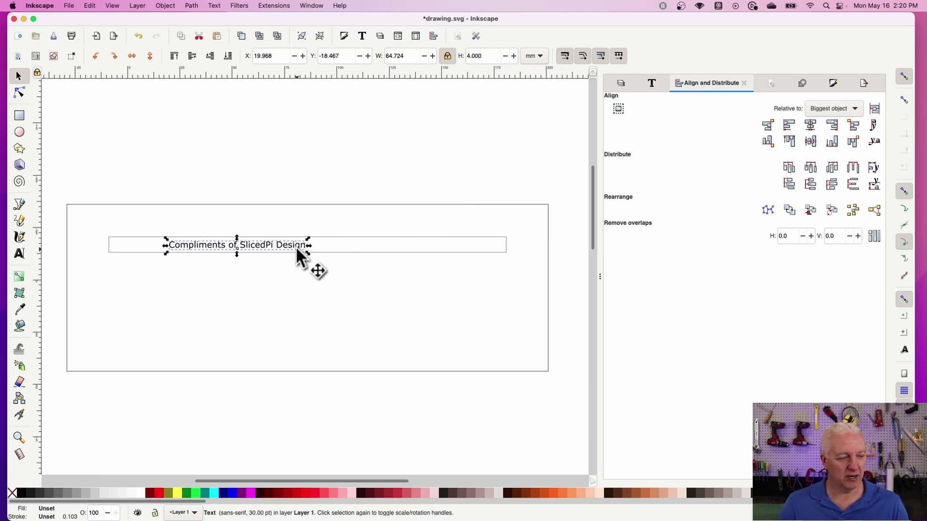
pyautogui.click(156, 493)
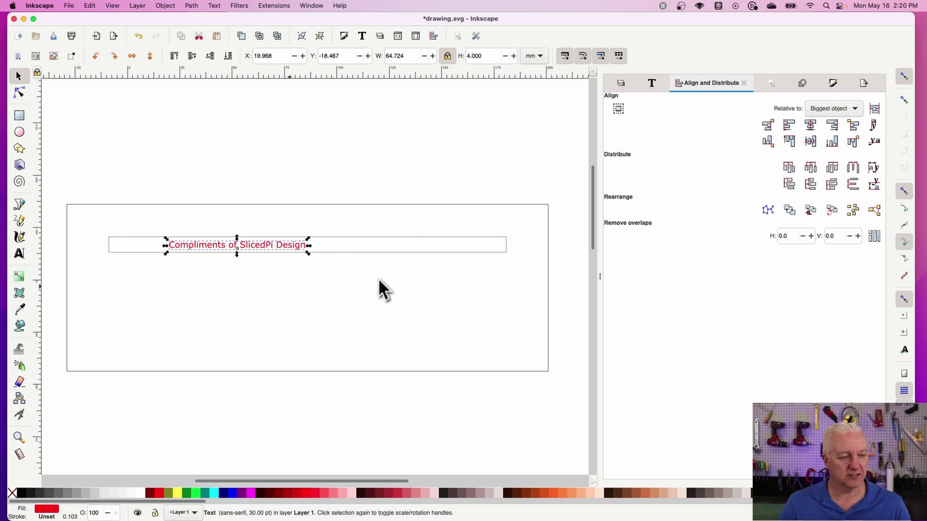
pyautogui.click(337, 278)
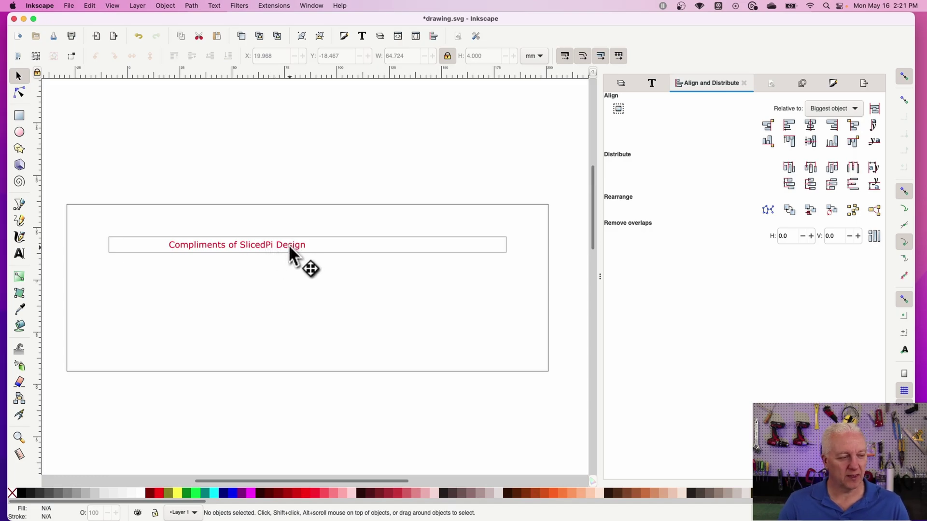
# Step: Reduce the red text's height to 3.4 mm, keeping its proportions
pyautogui.click(289, 245)
pyautogui.click(504, 56)
pyautogui.click(504, 55)
pyautogui.click(503, 56)
pyautogui.click(504, 55)
pyautogui.click(504, 56)
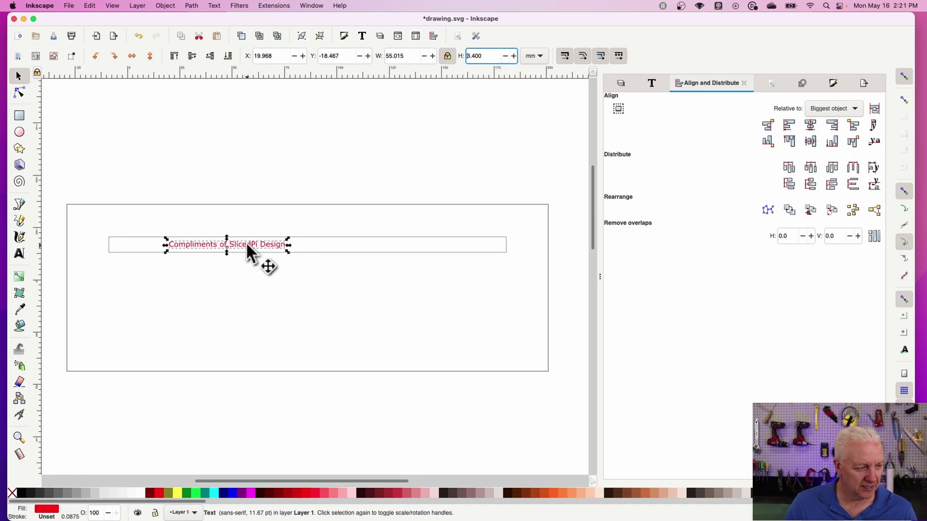
# Step: Nudge the red text slightly and centre it vertically on the narrow rectangle
pyautogui.moveTo(246, 244); pyautogui.dragTo(244, 244)
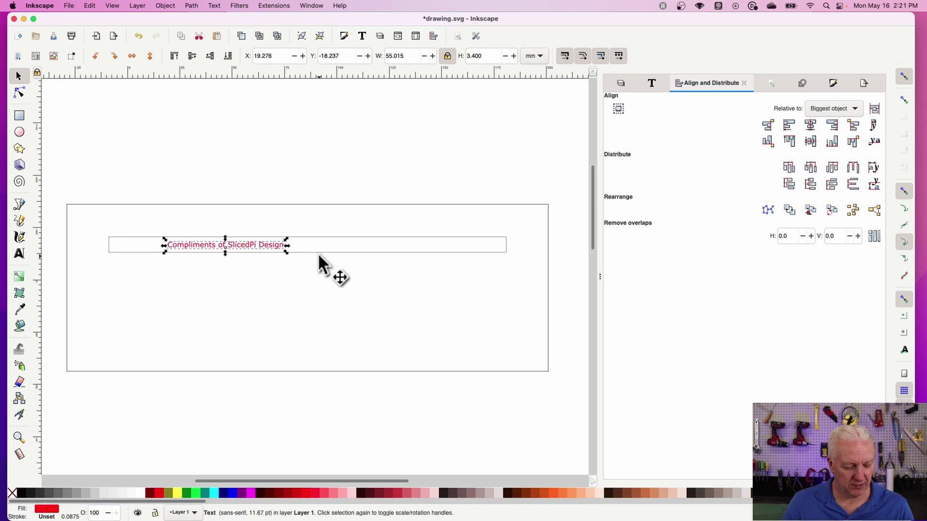
pyautogui.keyDown('shift'); pyautogui.click(342, 251); pyautogui.keyUp('shift')
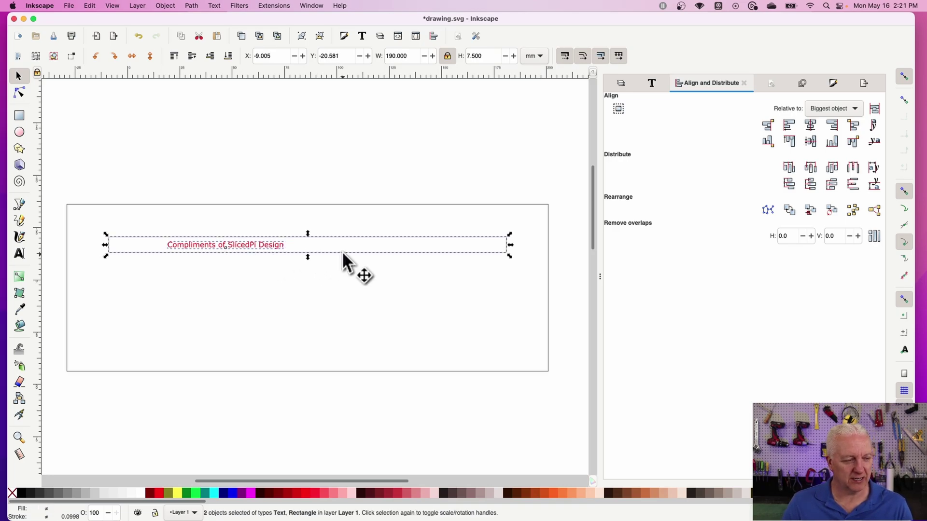
pyautogui.click(812, 138)
pyautogui.click(209, 265)
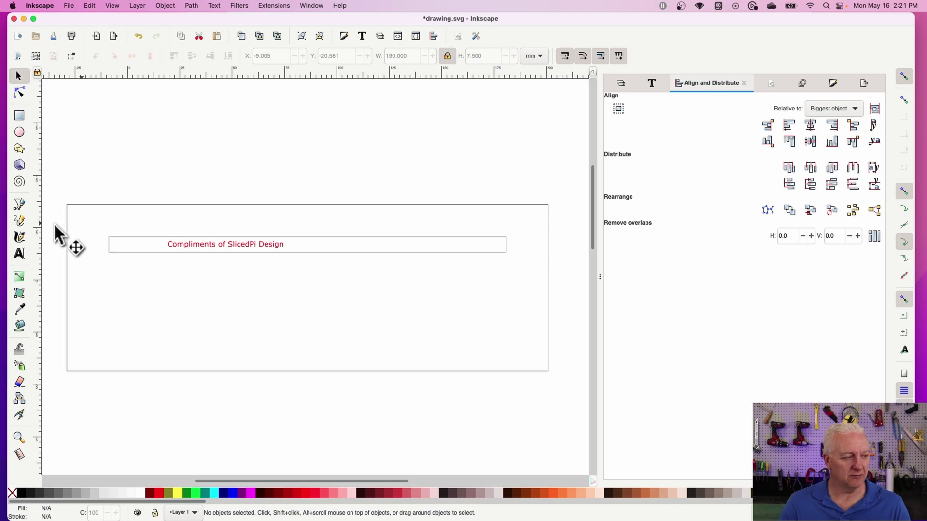
# Step: Group the red text with the narrow rectangle, and undo the accidental move of the group
pyautogui.moveTo(59, 234); pyautogui.dragTo(590, 274)
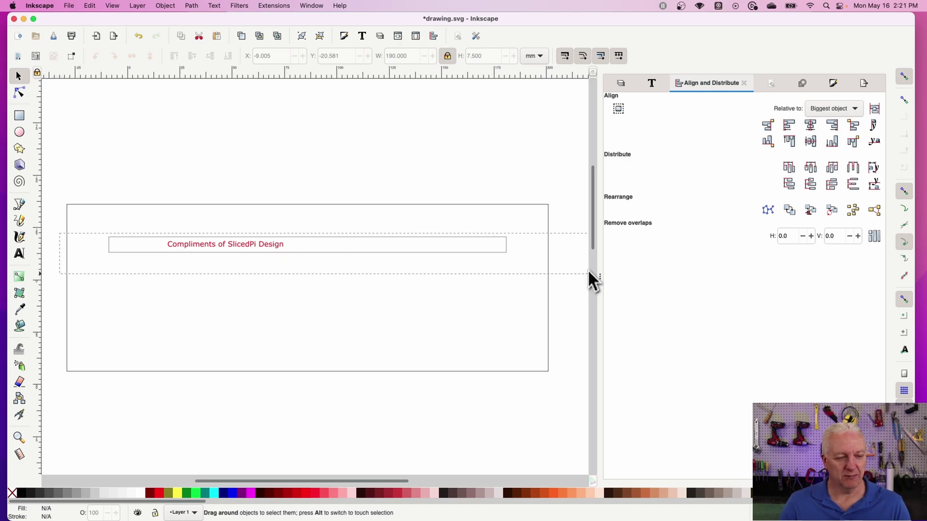
pyautogui.moveTo(530, 260); pyautogui.dragTo(530, 261)
pyautogui.rightClick(456, 246)
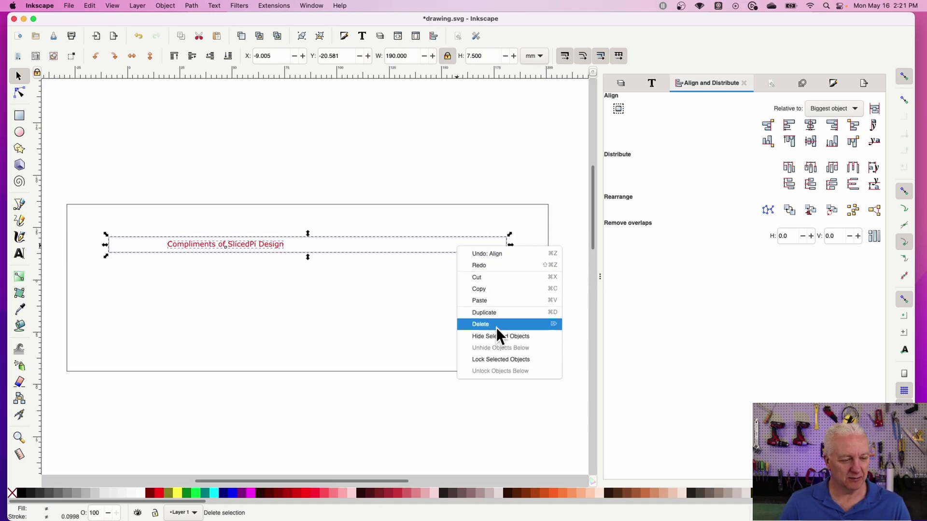
pyautogui.click(372, 279)
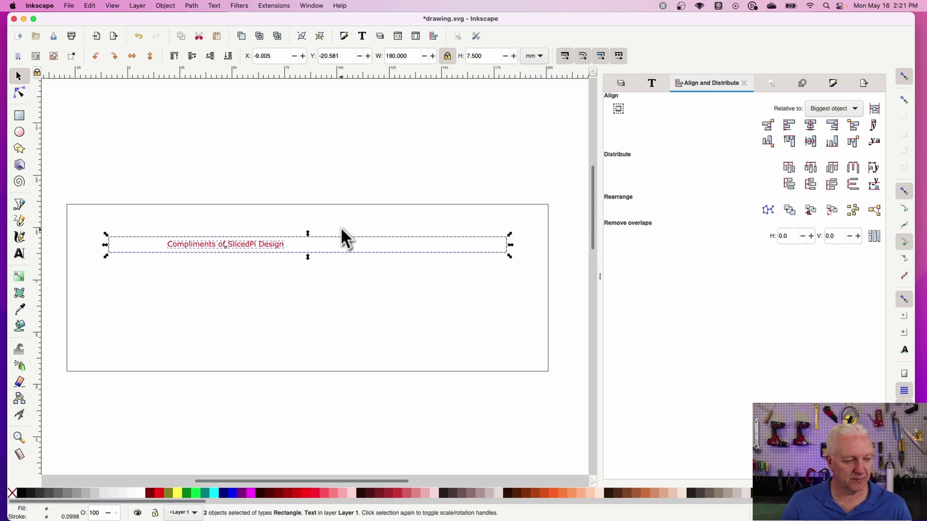
pyautogui.rightClick(342, 237)
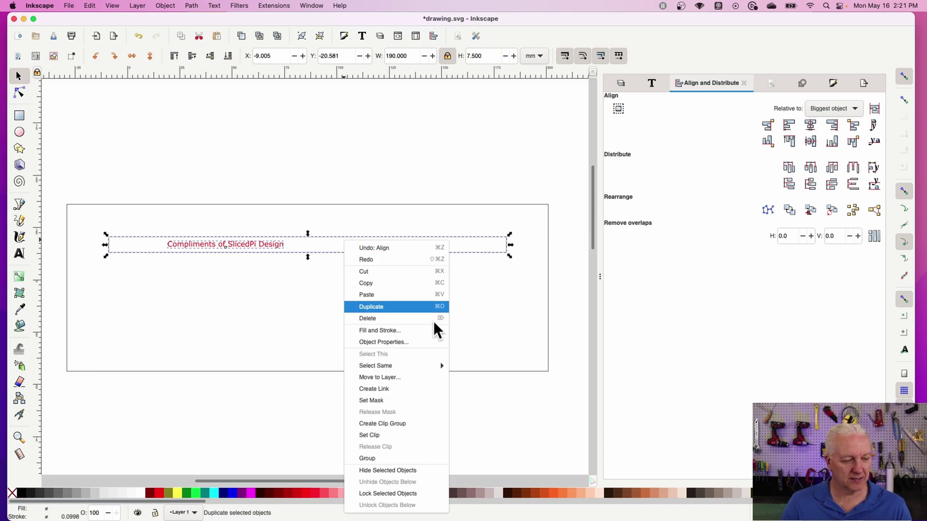
pyautogui.click(366, 453)
pyautogui.press('super+z')
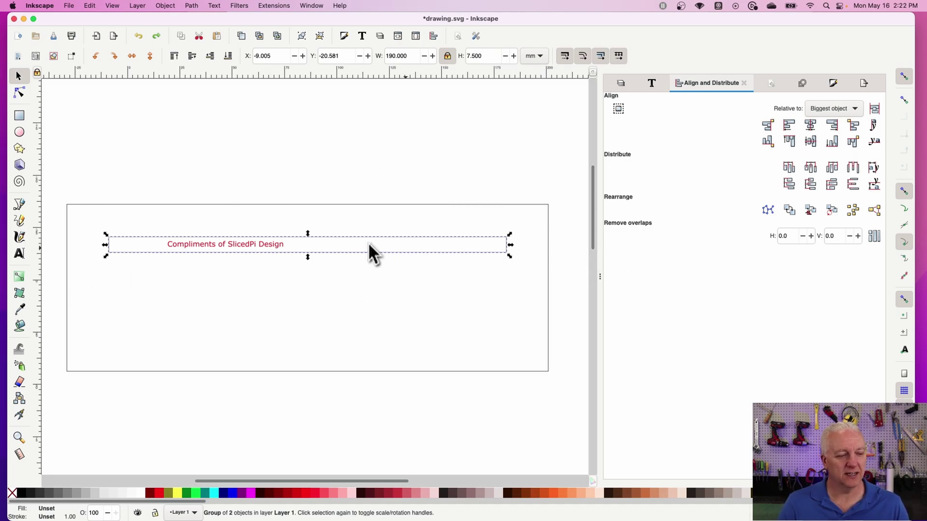
# Step: Duplicate the grouped text strip and move the copy 15 mm down by adding 15 to its Y position
pyautogui.click(251, 241)
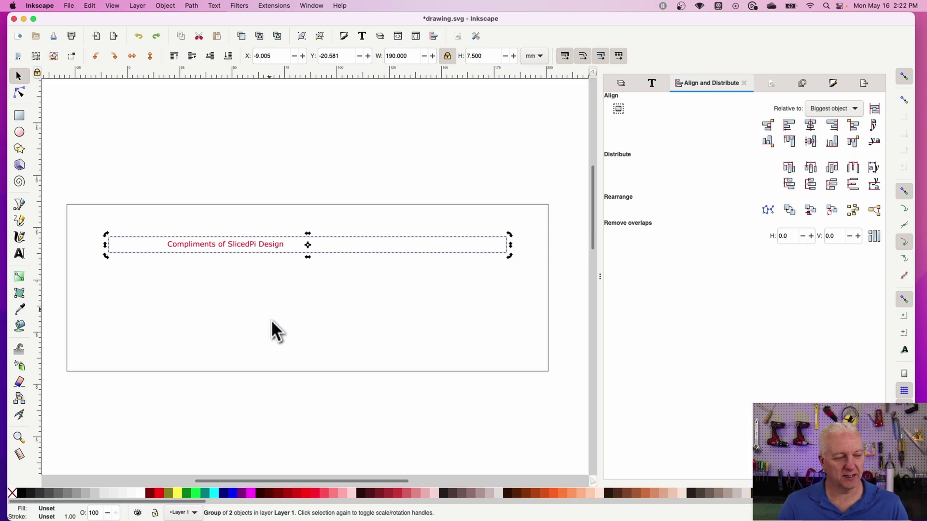
pyautogui.rightClick(284, 239)
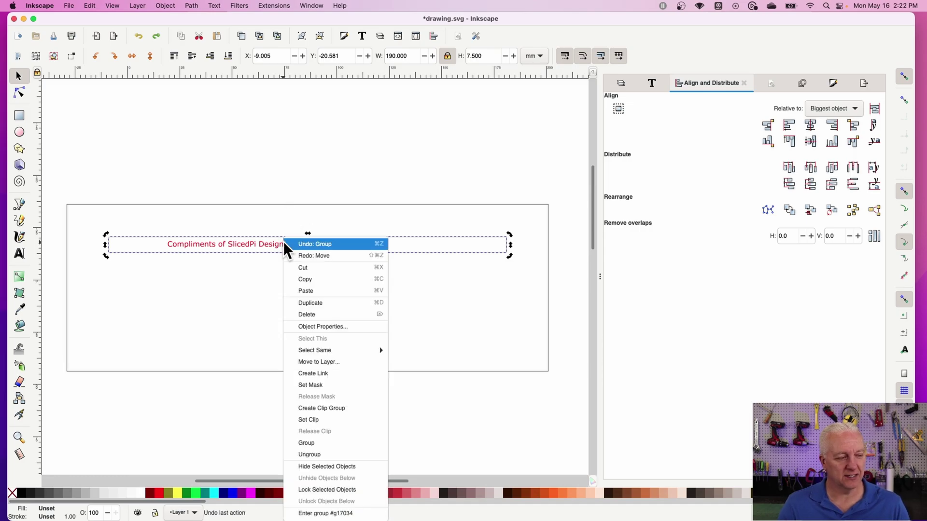
pyautogui.click(325, 303)
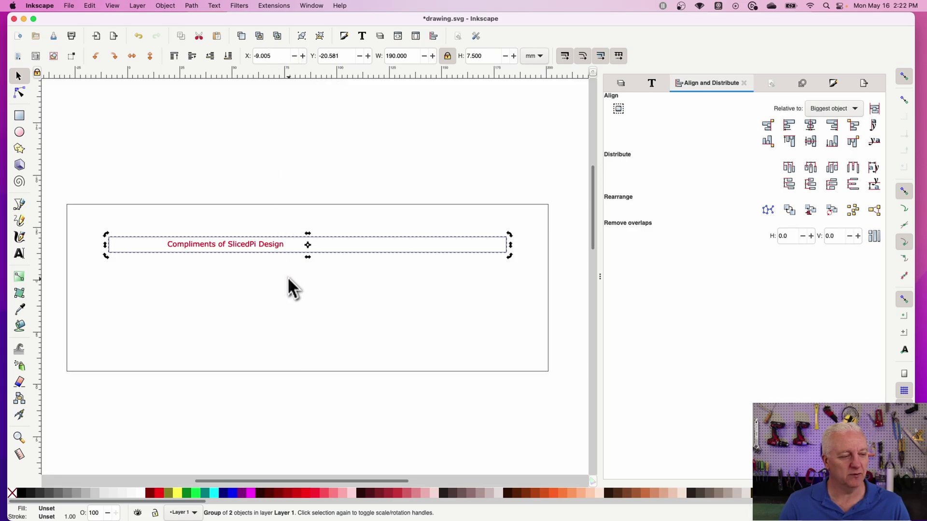
pyautogui.click(276, 56)
pyautogui.write('+')
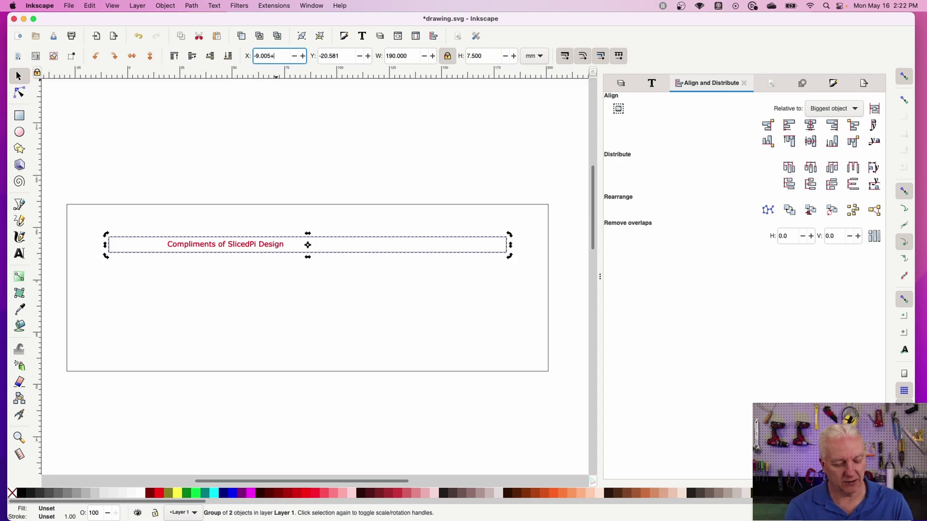
pyautogui.click(340, 56)
pyautogui.write('+15')
pyautogui.press('Return')
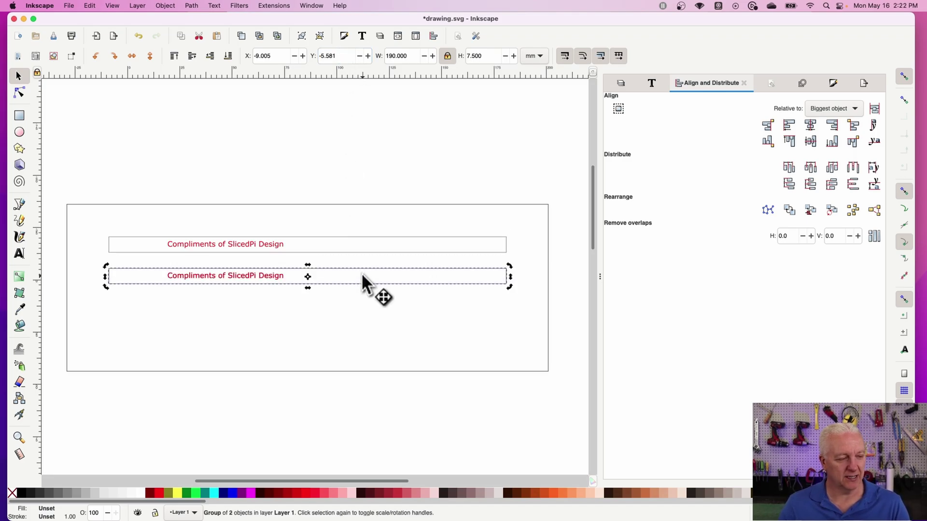
# Step: Place a duplicate of the second strip 15 mm below it by adding 15 to its Y position
pyautogui.click(341, 56)
pyautogui.write('+1')
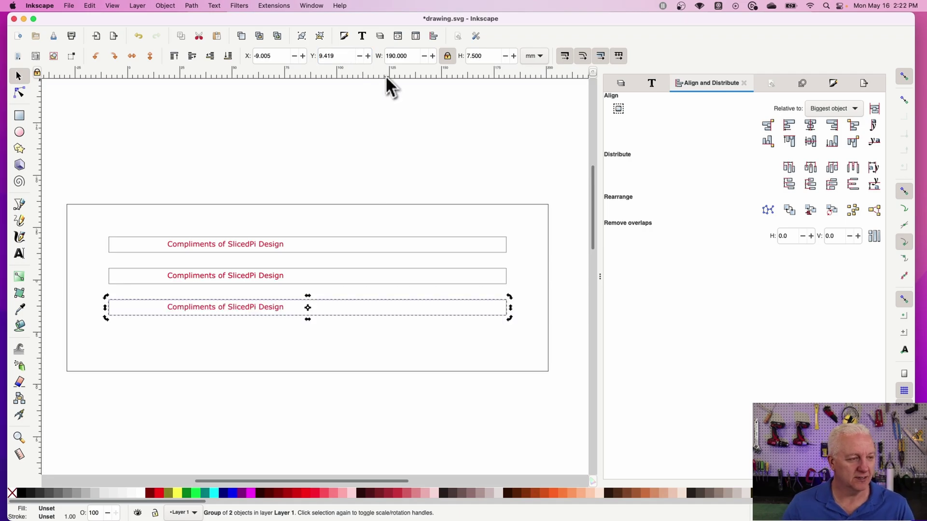
pyautogui.click(341, 56)
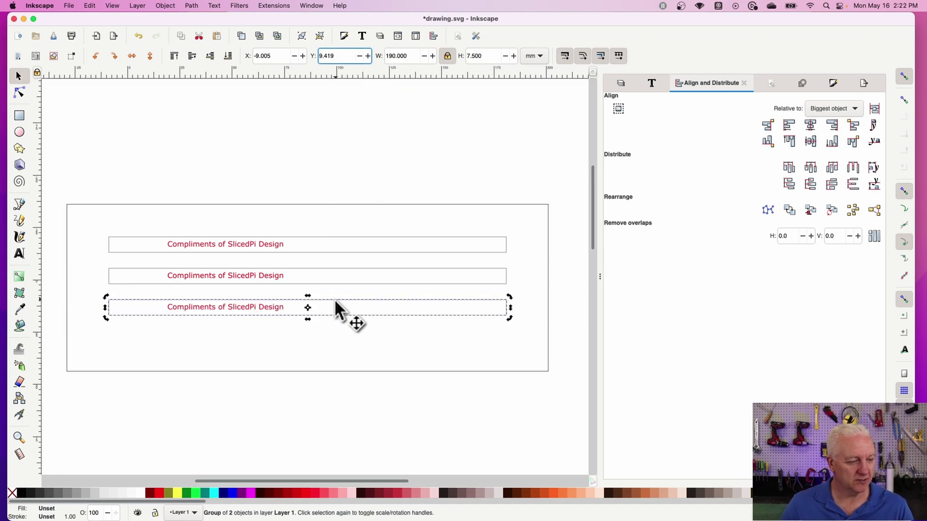
# Step: Duplicate the third strip, add 15 mm to the copy's Y position to form a fourth row, and deselect it
pyautogui.rightClick(341, 314)
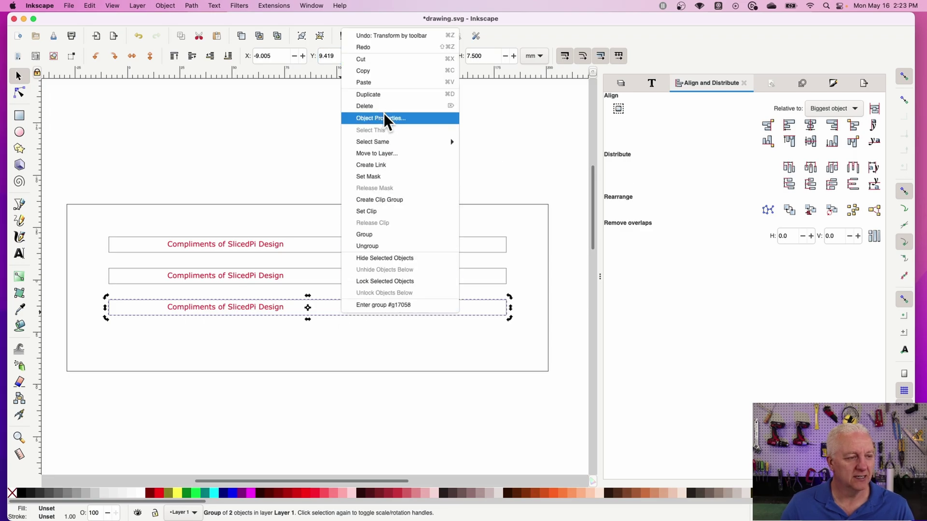
pyautogui.click(379, 94)
pyautogui.click(339, 56)
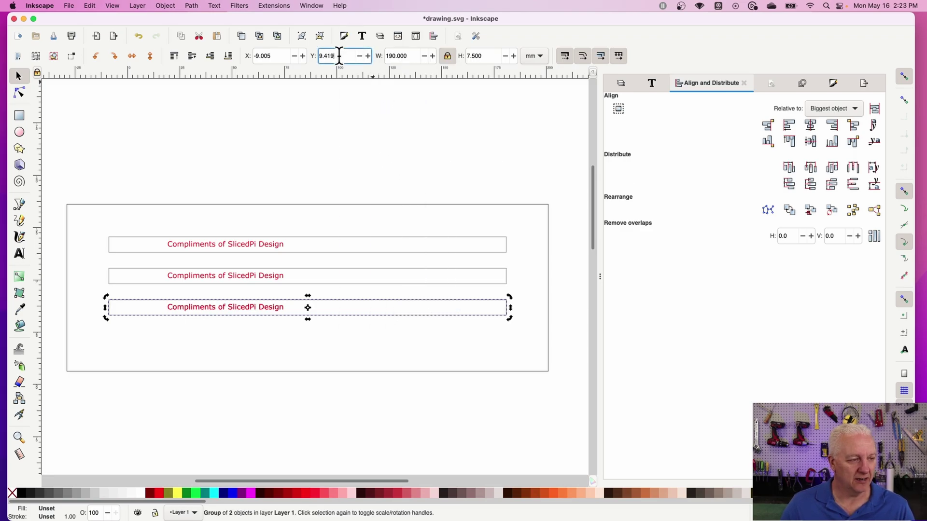
pyautogui.write('+15')
pyautogui.press('Return')
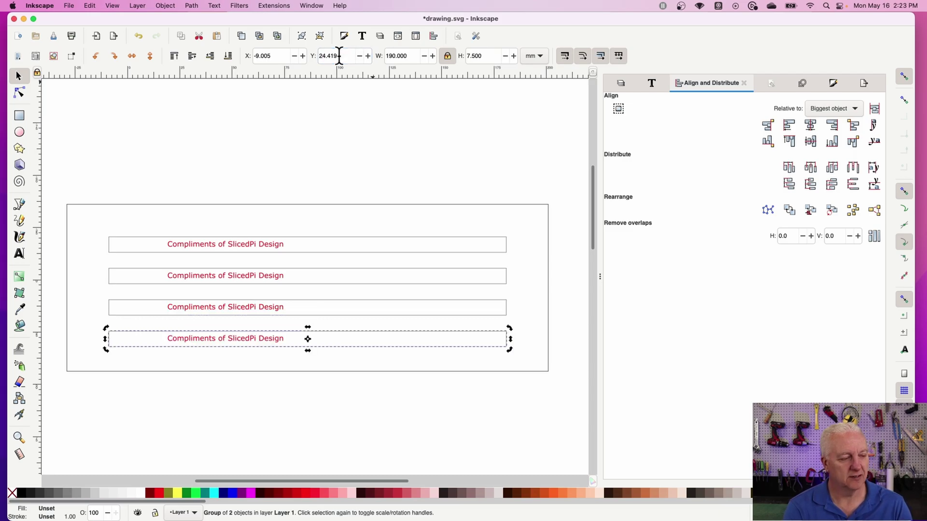
pyautogui.click(417, 406)
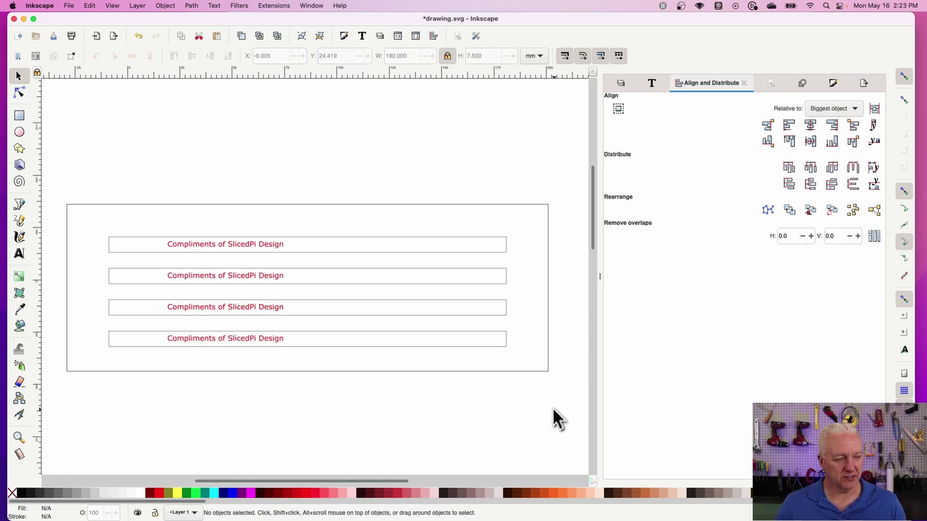